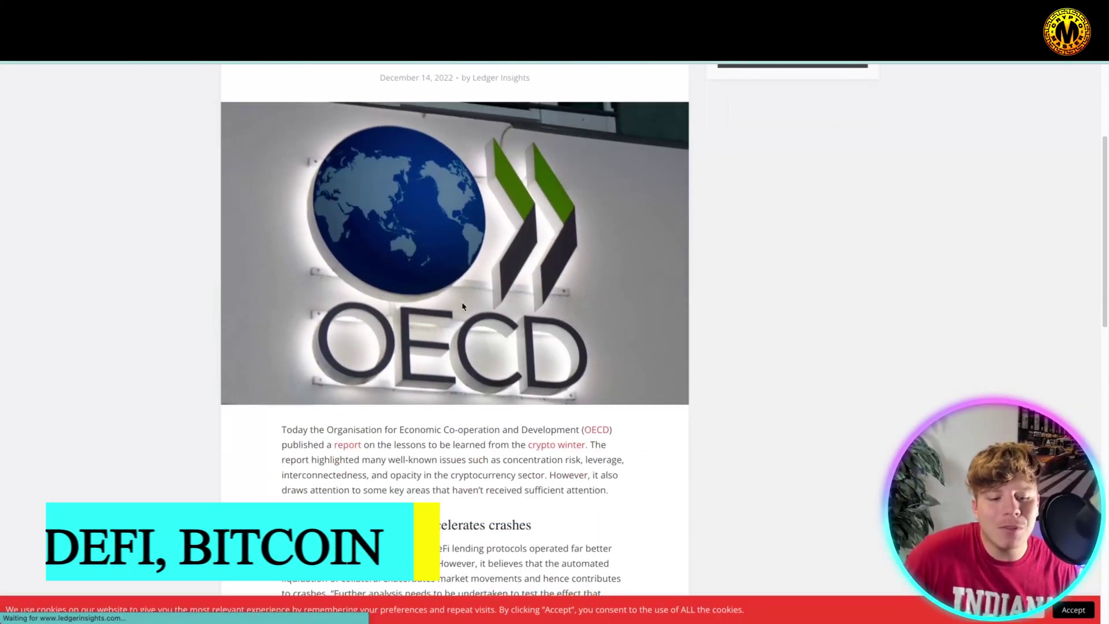
scroll(463, 309, down, 1)
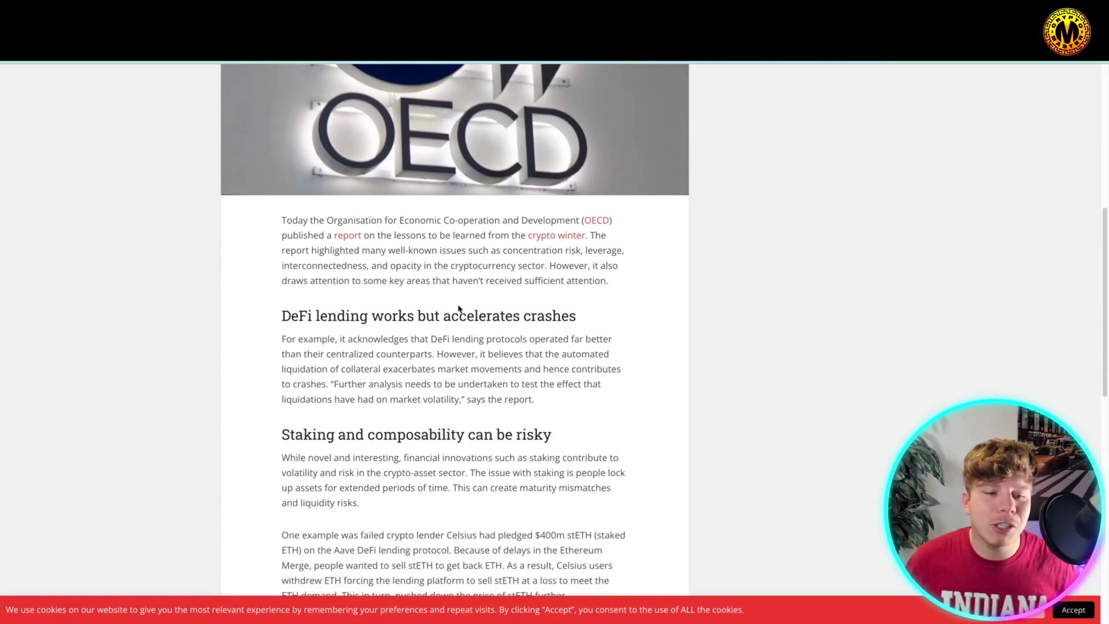
scroll(594, 381, down, 1)
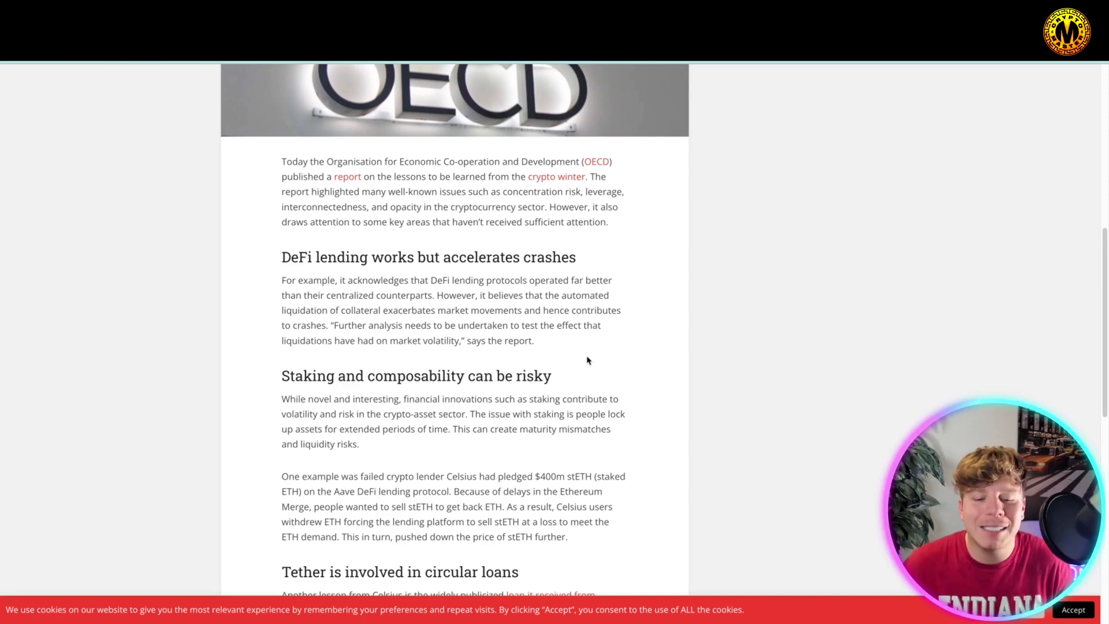
scroll(586, 359, down, 1)
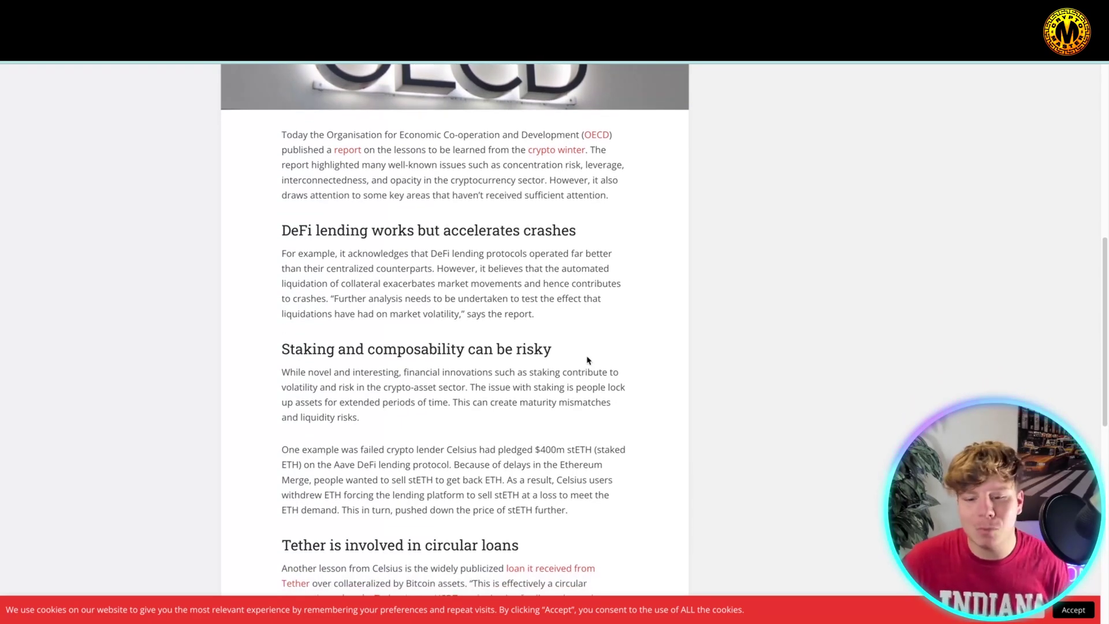
scroll(587, 359, down, 1)
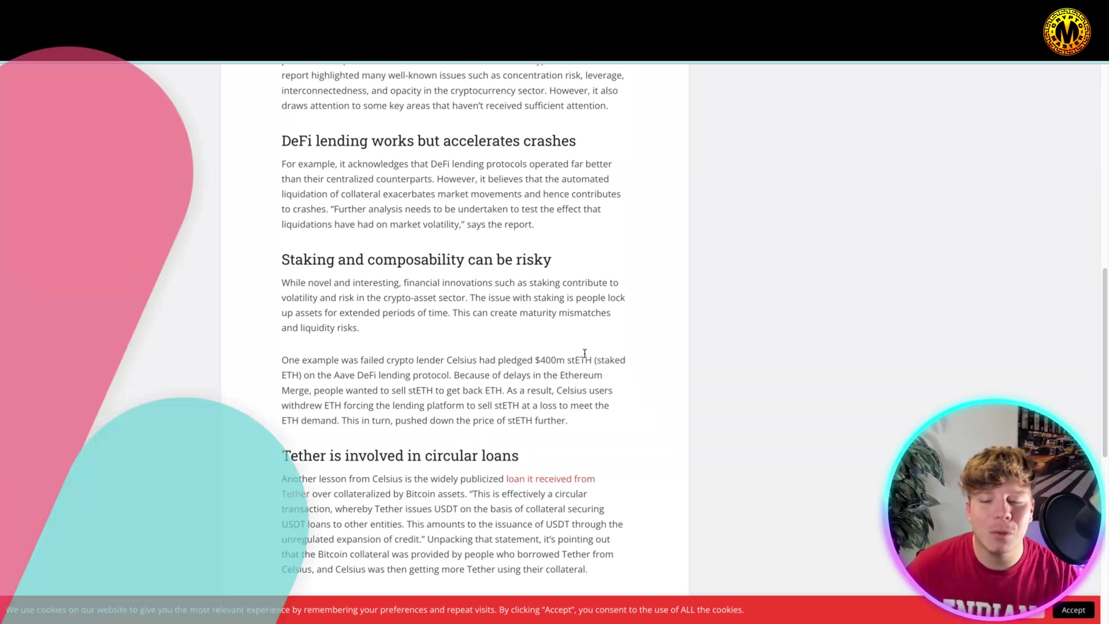
scroll(357, 458, down, 3)
scroll(360, 461, down, 1)
scroll(360, 461, down, 1)
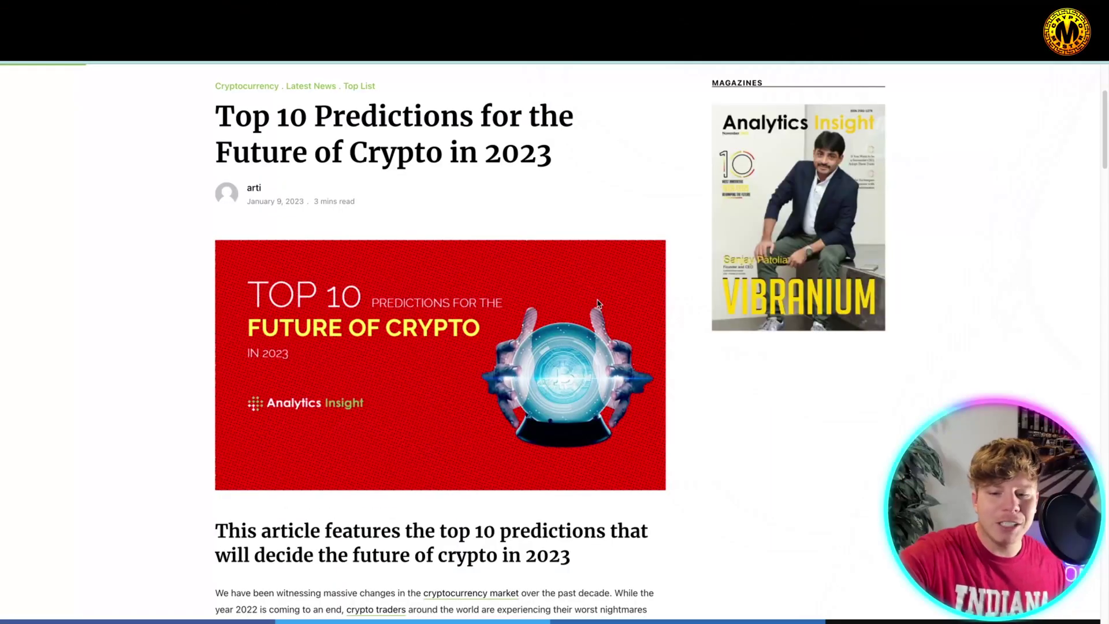
scroll(597, 304, down, 3)
scroll(595, 321, down, 2)
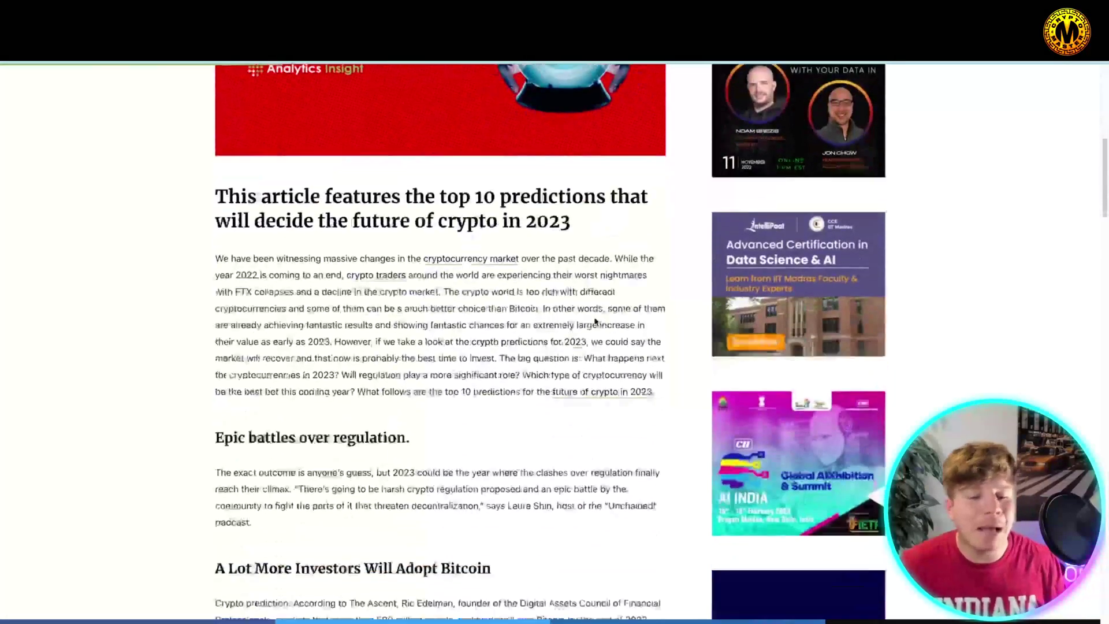
scroll(595, 321, down, 1)
scroll(596, 322, down, 1)
scroll(597, 329, down, 2)
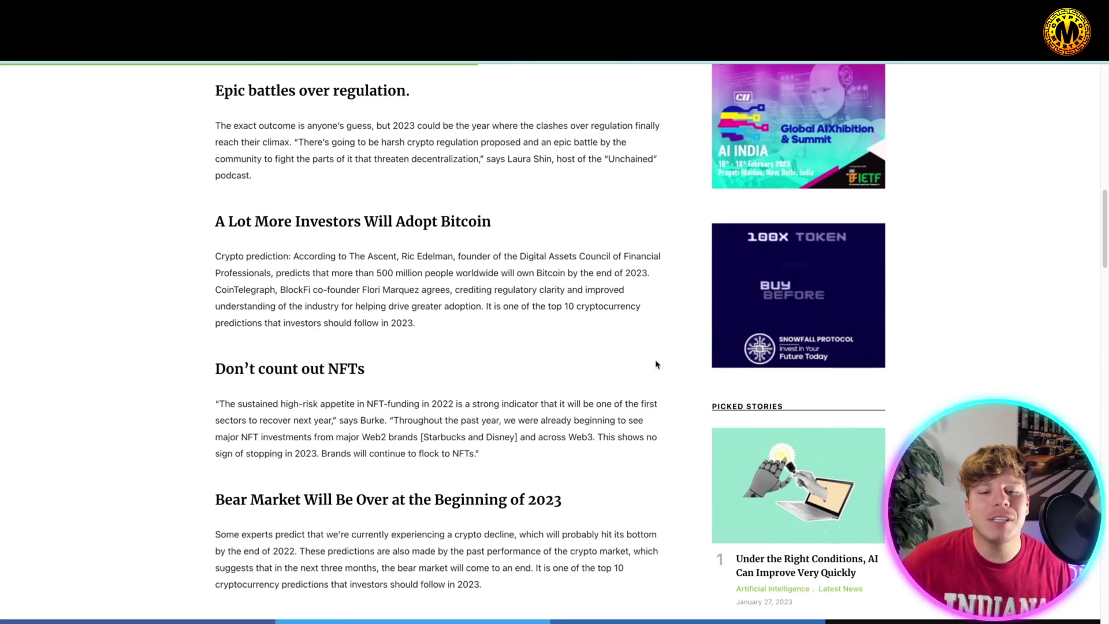
scroll(656, 365, down, 2)
scroll(656, 364, down, 2)
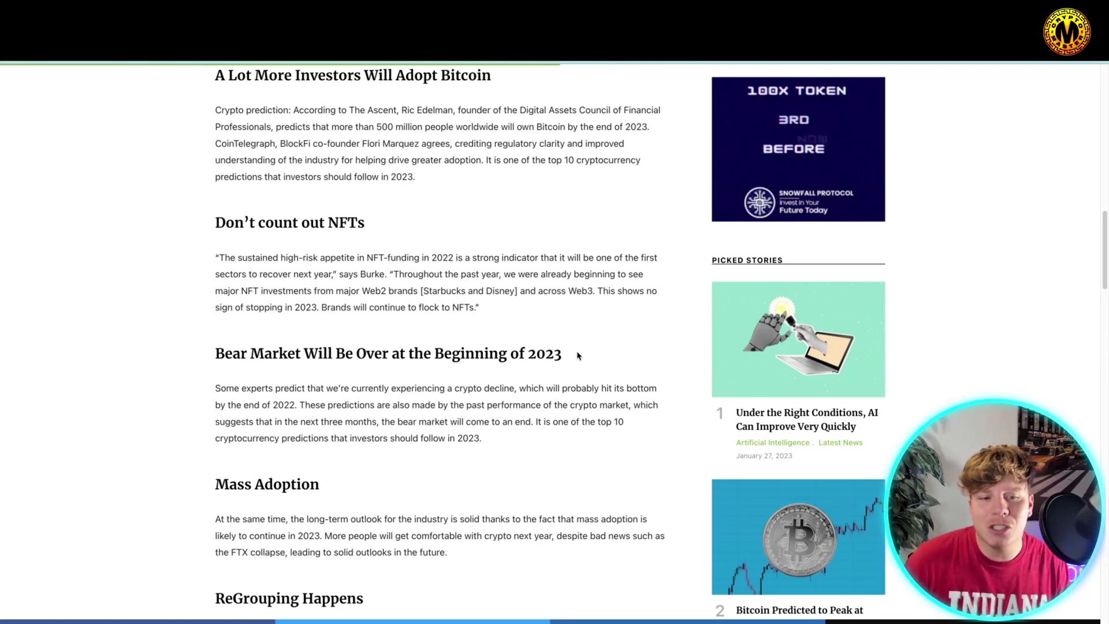
scroll(576, 355, down, 2)
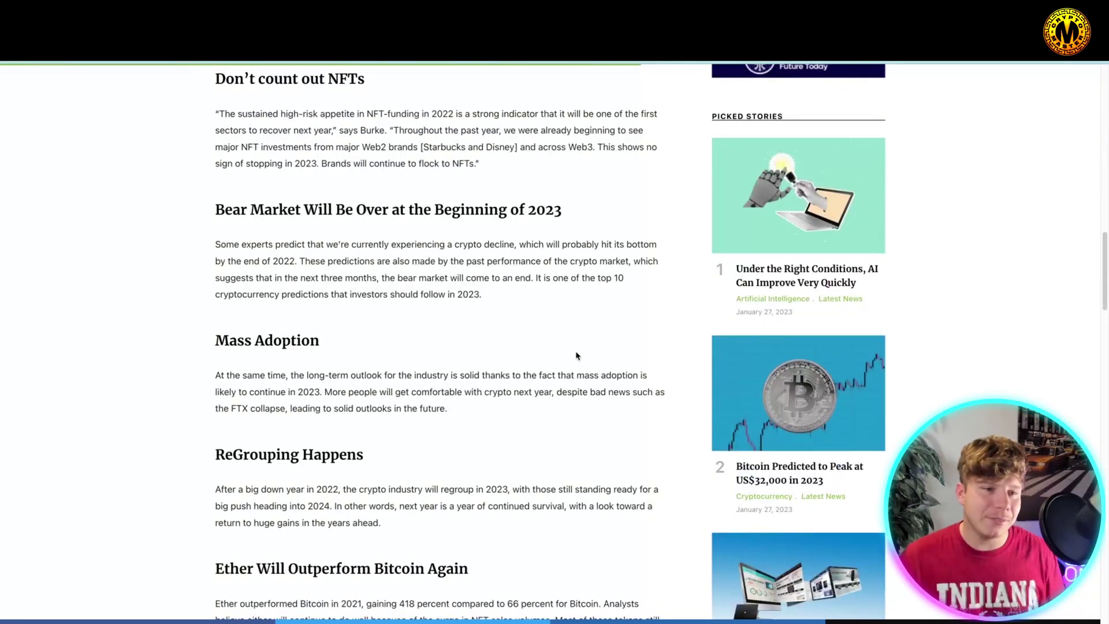